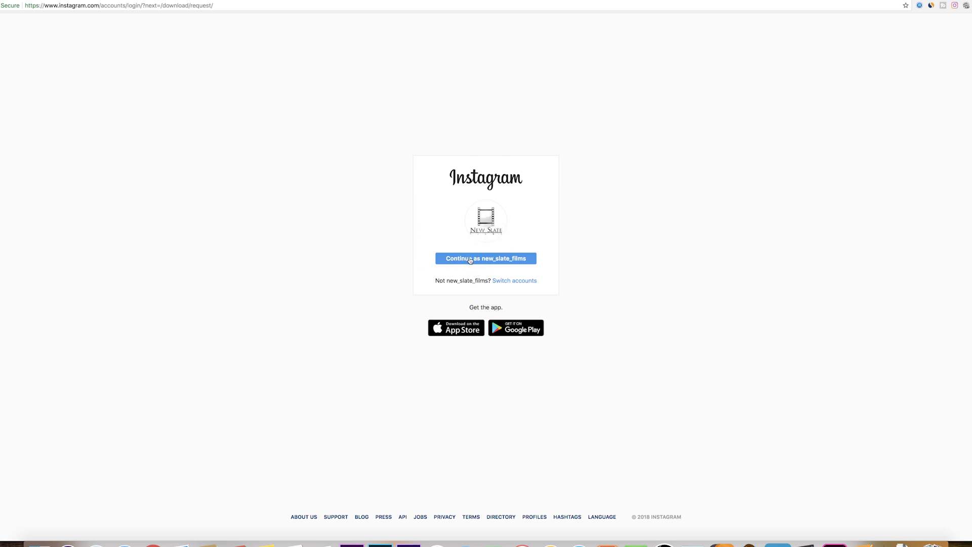
Step: Continue as the remembered account and move past the email step to password confirmation
left_click(470, 260)
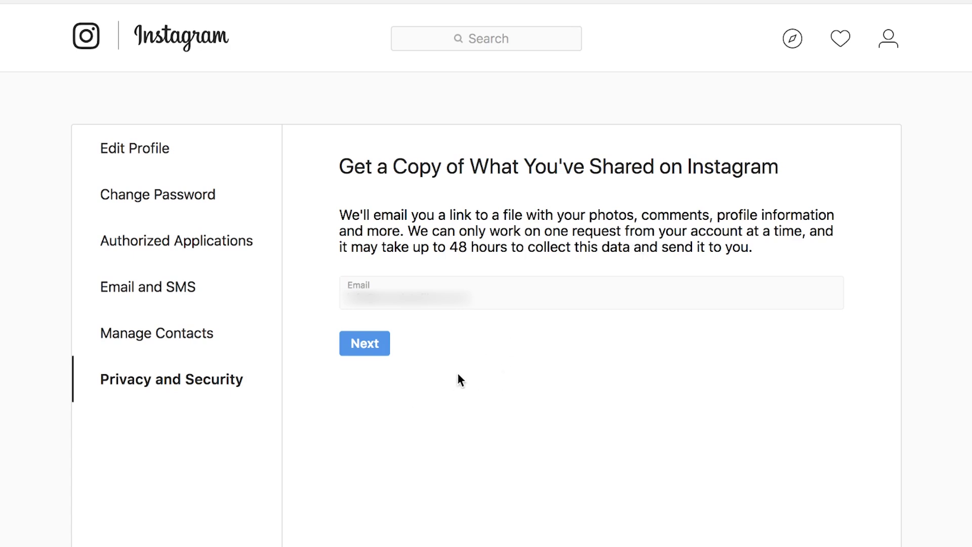
left_click(363, 348)
Step: Enter the account password and submit the data download request
left_click(382, 215)
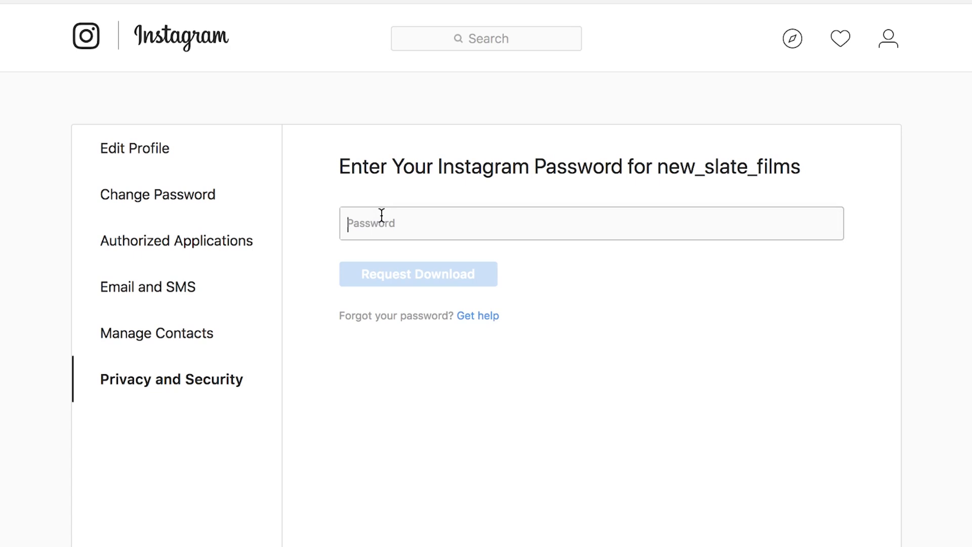
type("•••")
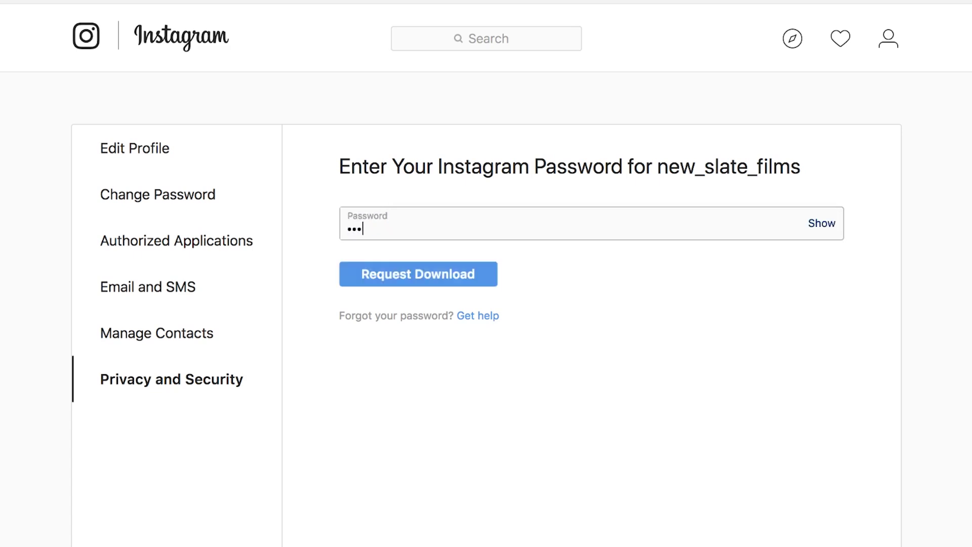
type("•••••••")
left_click(393, 284)
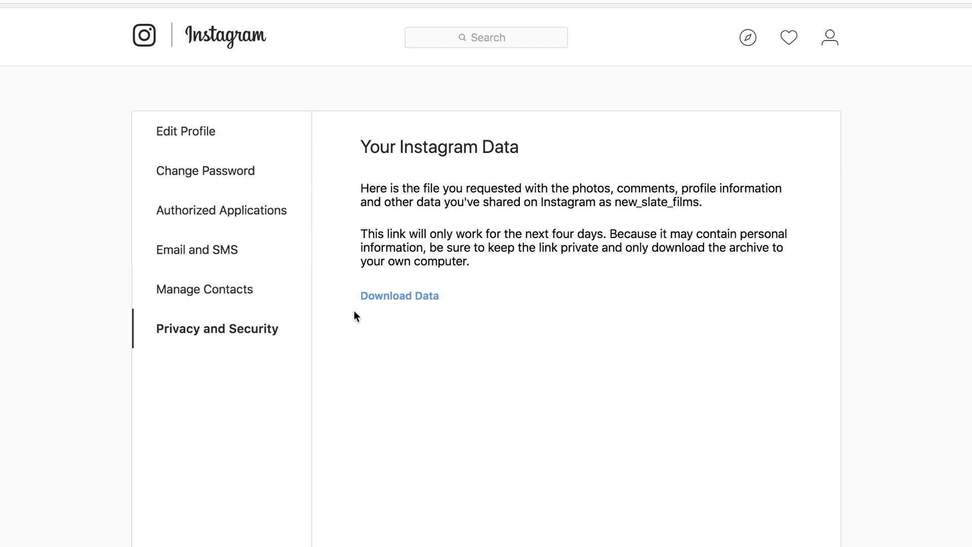
Step: Download the data archive from the Your Instagram Data page
left_click(392, 299)
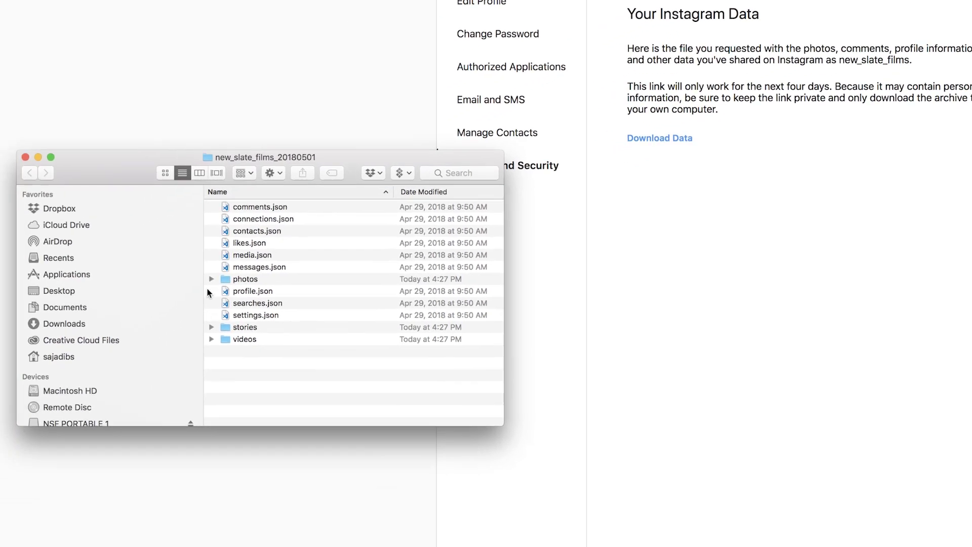
Step: Expand the photos folder and Quick Look two photos in the 201405 subfolder
left_click(261, 253)
scroll(298, 293, "down", 10)
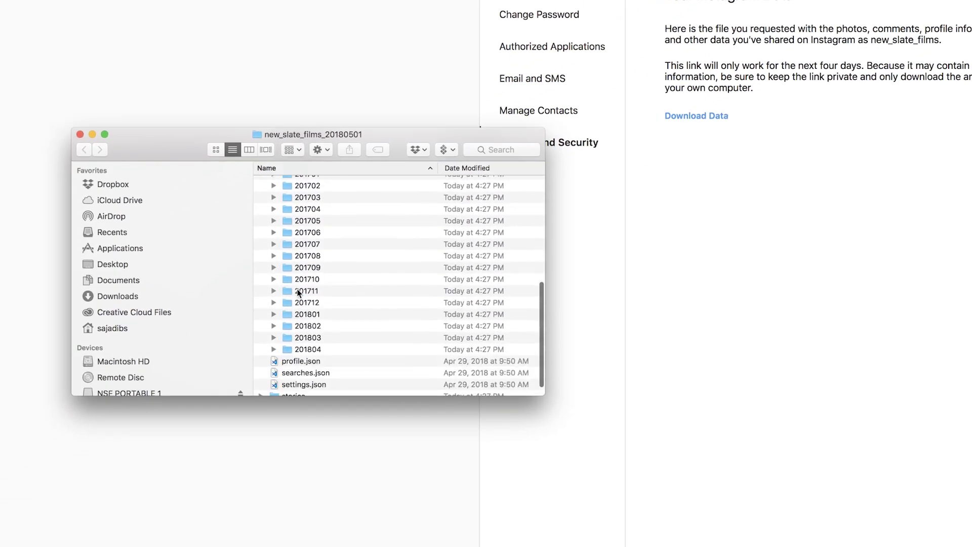
scroll(289, 278, "up", 5)
scroll(278, 259, "up", 4)
left_click(272, 246)
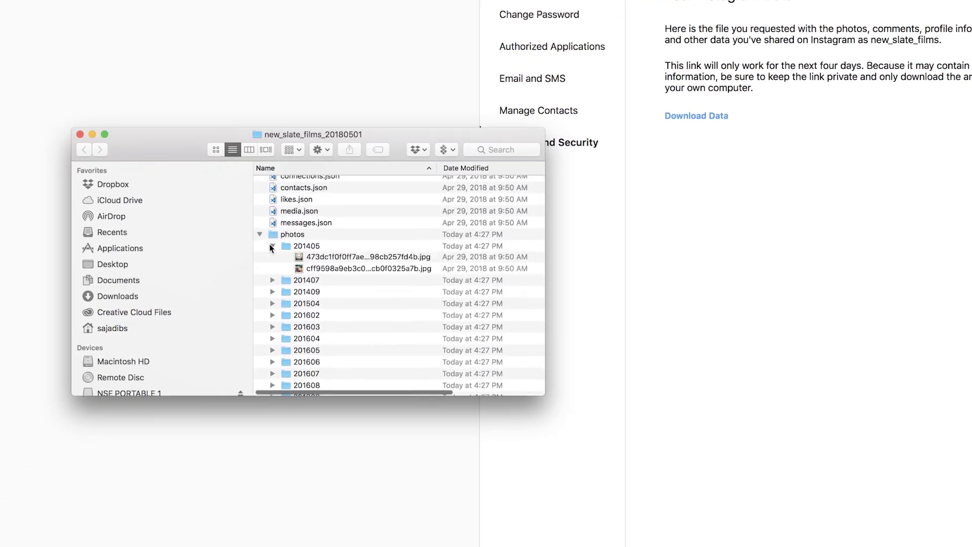
left_click(333, 257)
key("space")
left_click(326, 269)
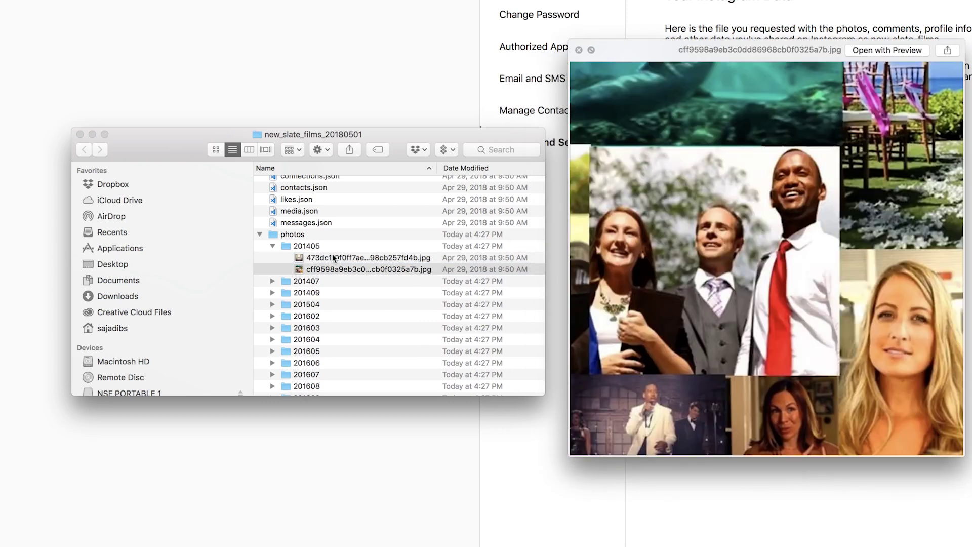
key("space")
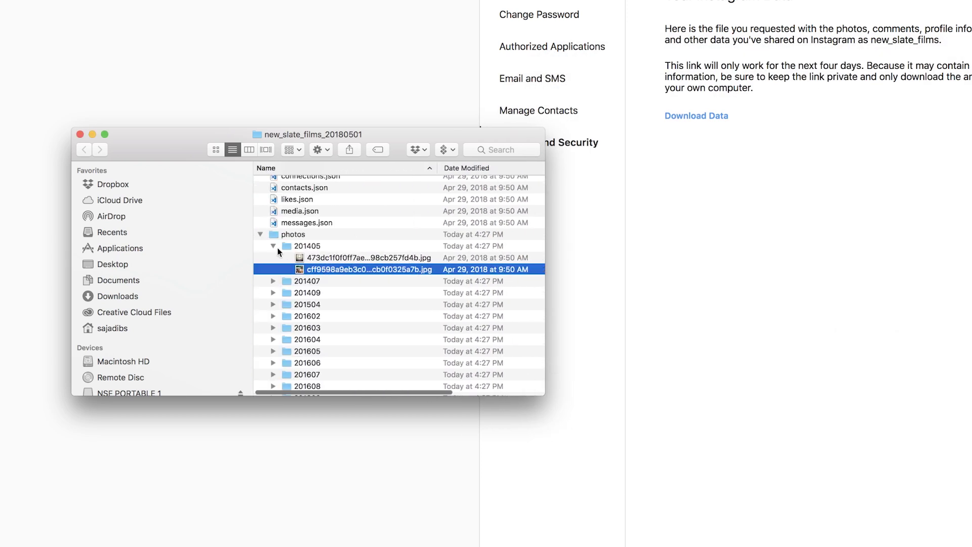
left_click(269, 246)
Step: Quick Look the photos in the 201804 subfolder, then peek inside 201604
scroll(342, 324, "down", 10)
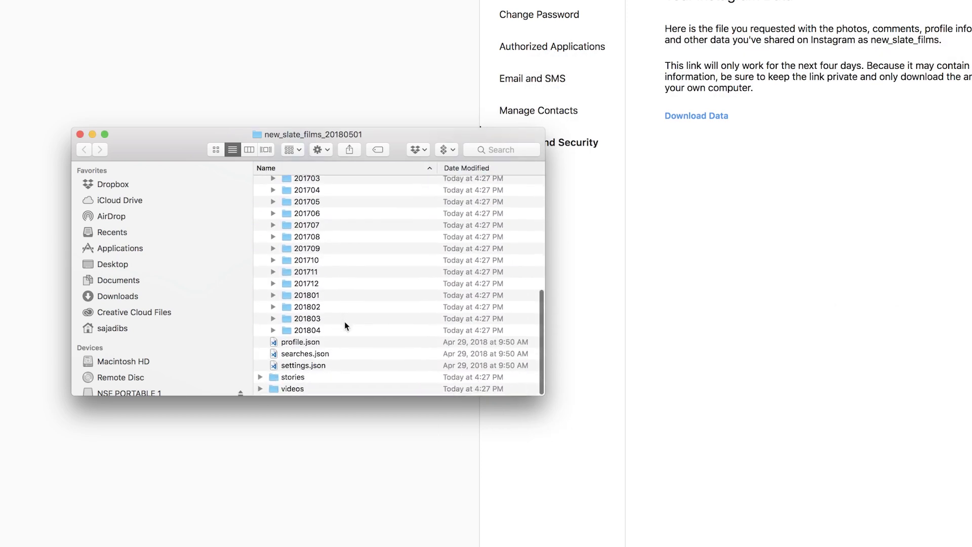
left_click(273, 332)
scroll(329, 324, "down", 2)
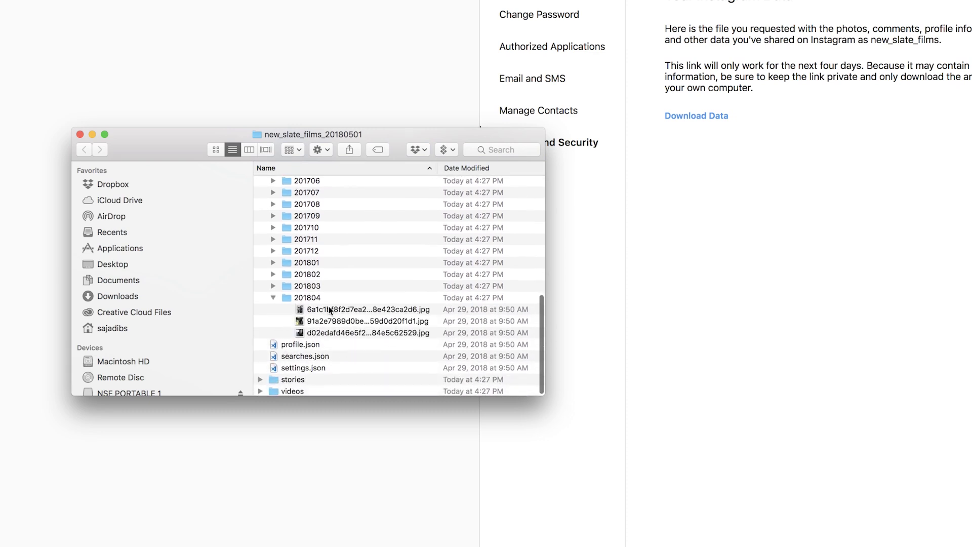
left_click(329, 309)
key("space")
key("Down")
key("Down")
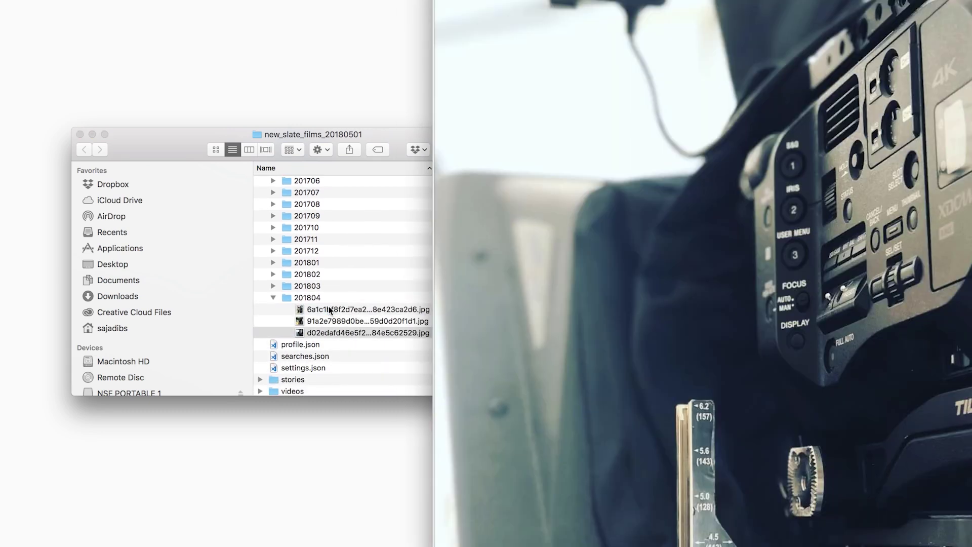
key("Up")
key("Up")
key("space")
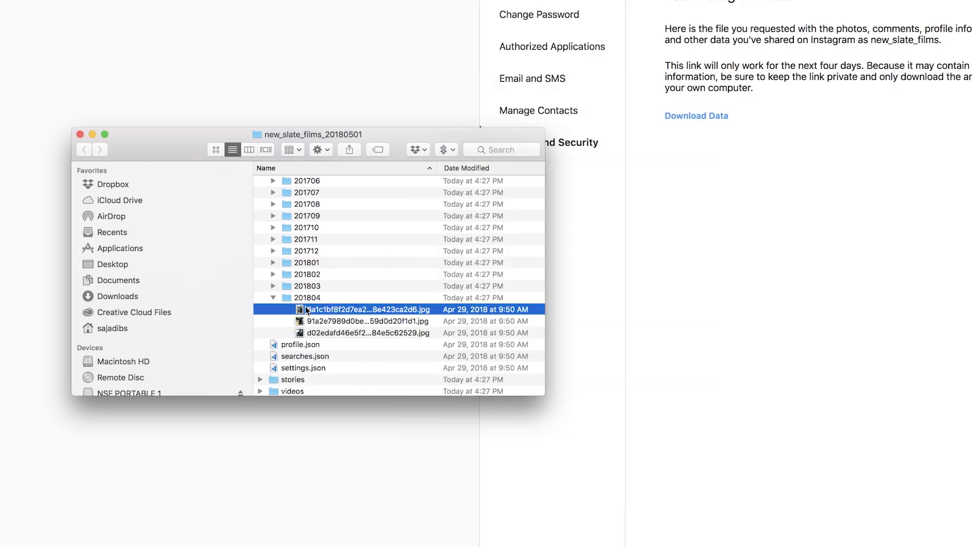
scroll(302, 296, "up", 5)
scroll(319, 308, "up", 8)
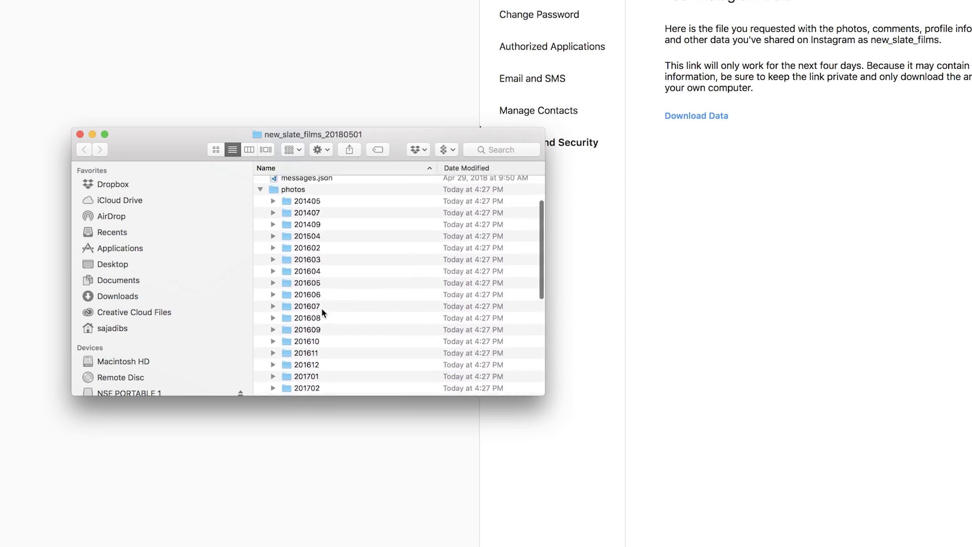
left_click(273, 219)
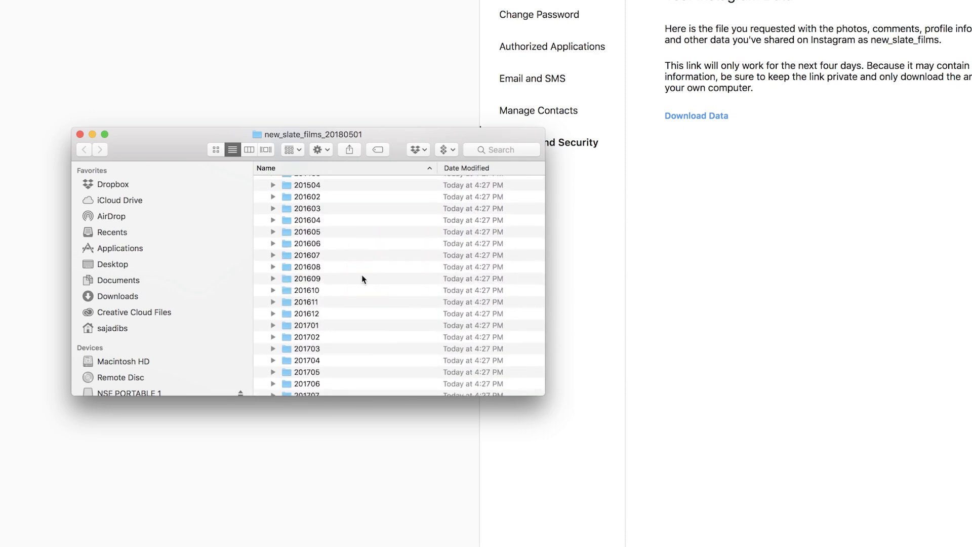
scroll(361, 274, "down", 10)
scroll(362, 274, "up", 15)
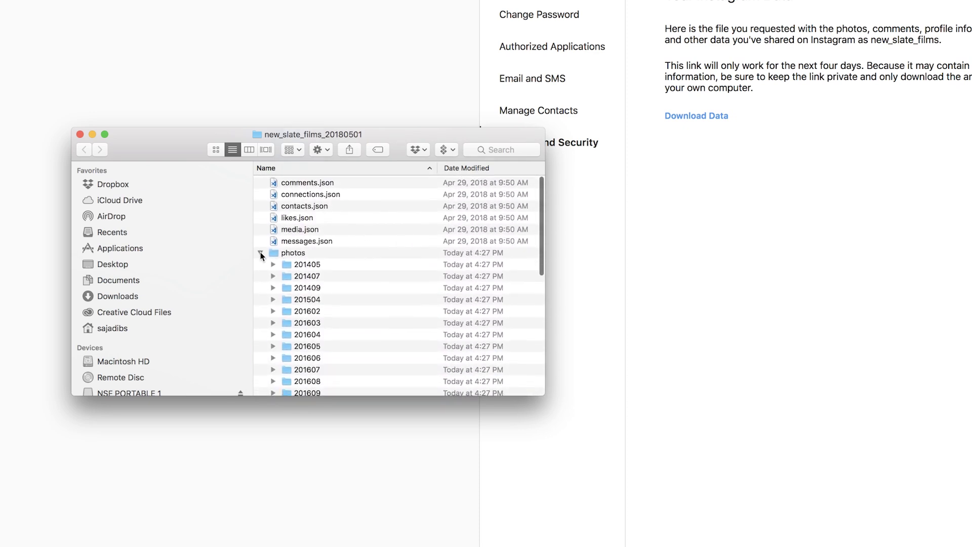
Step: Collapse the photos folder and expand the stories and videos folders
left_click(260, 253)
left_click(257, 300)
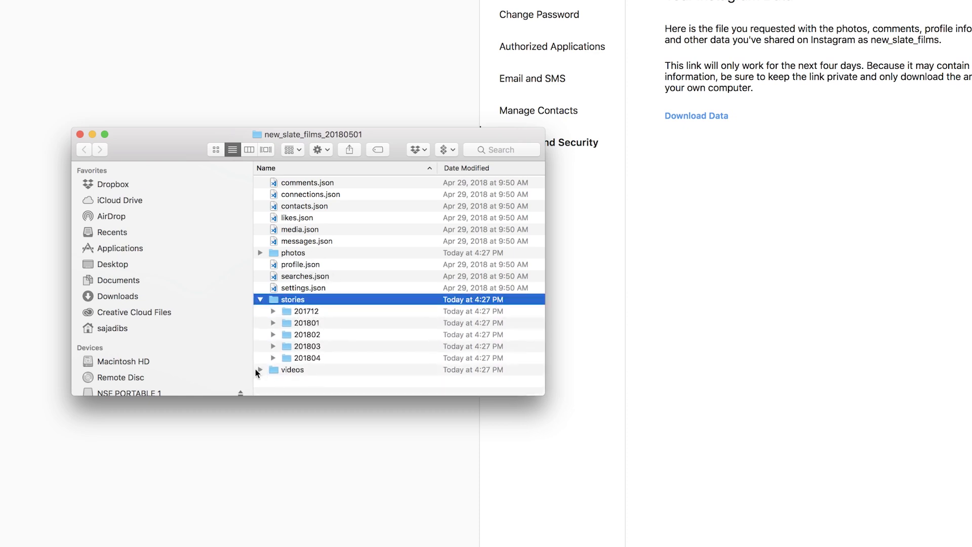
left_click(264, 371)
left_click(258, 370)
Step: Inspect profile.json, comments.json and the photos, stories and videos folders in the listing
left_click(310, 278)
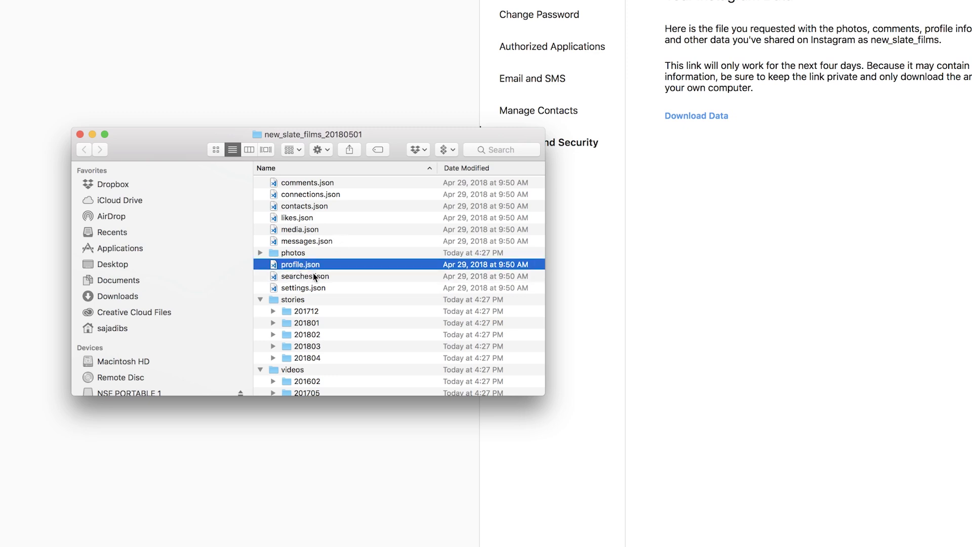
scroll(312, 276, "right", 5)
scroll(312, 276, "left", 5)
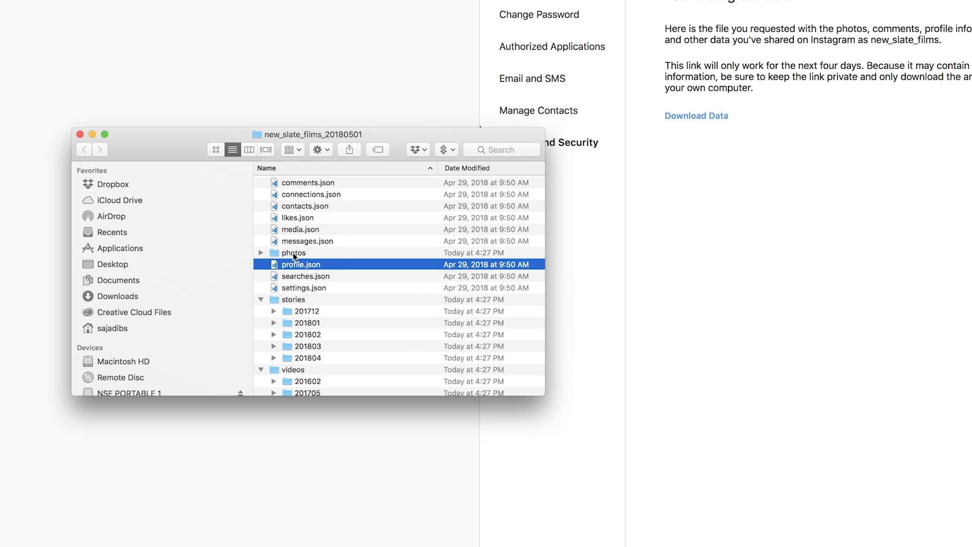
left_click(294, 253)
left_click(296, 301)
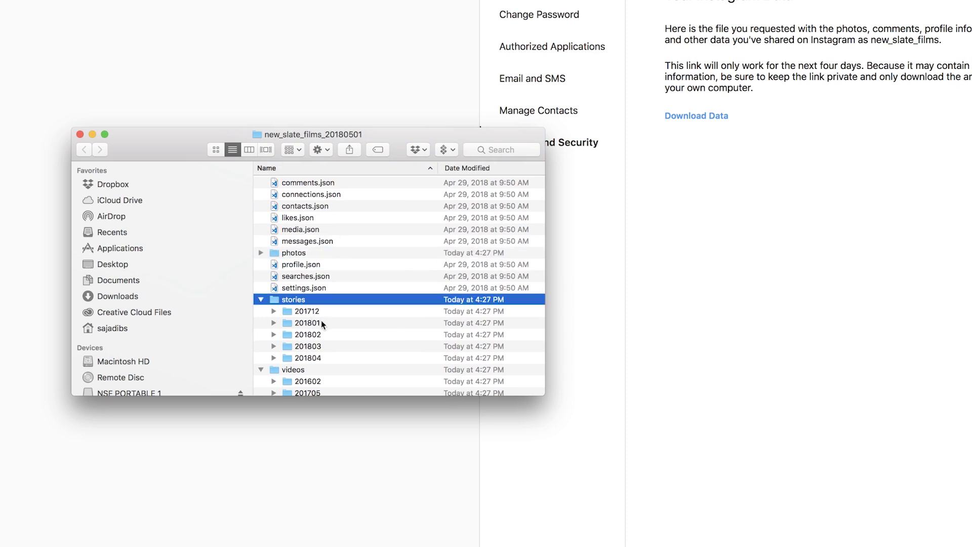
scroll(304, 314, "down", 5)
left_click(309, 309)
scroll(310, 316, "up", 5)
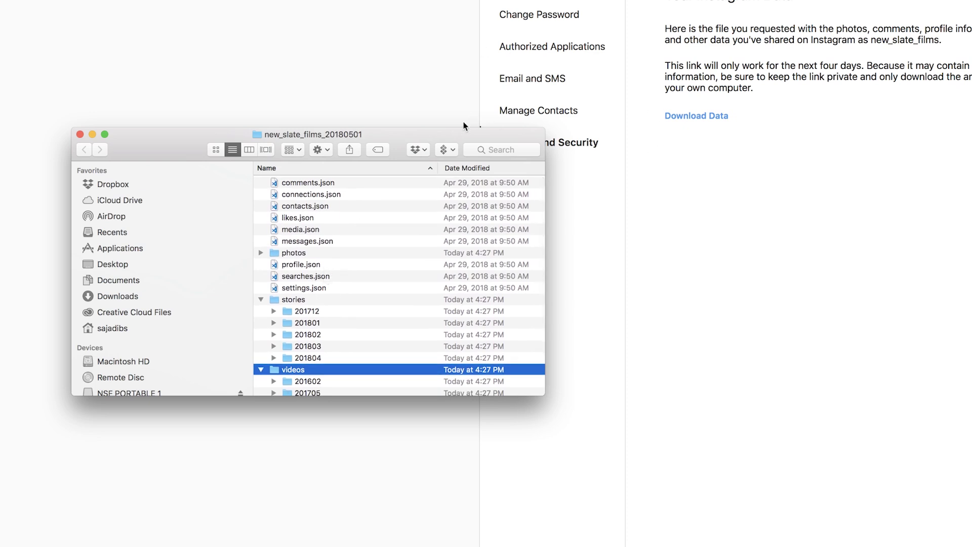
left_click(309, 182)
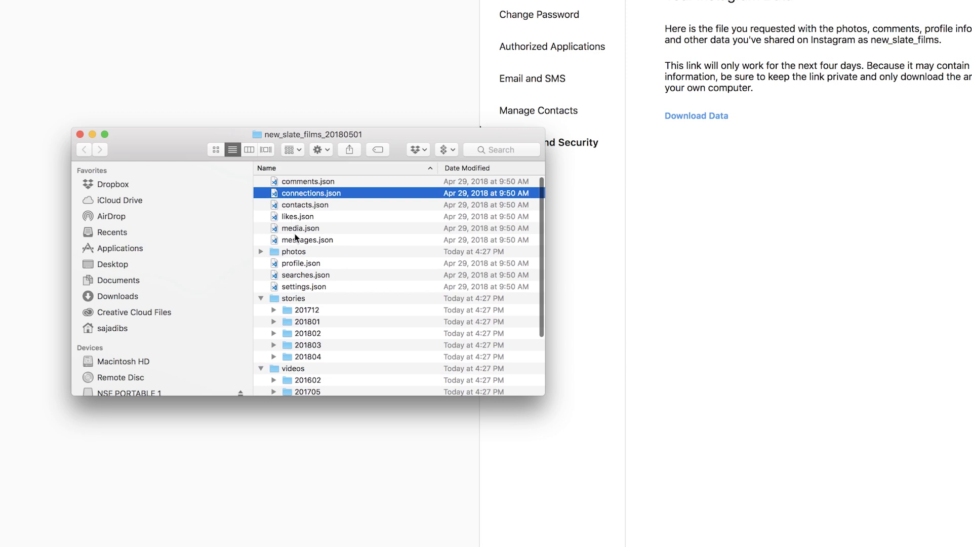
scroll(302, 251, "down", 2)
scroll(348, 274, "up", 2)
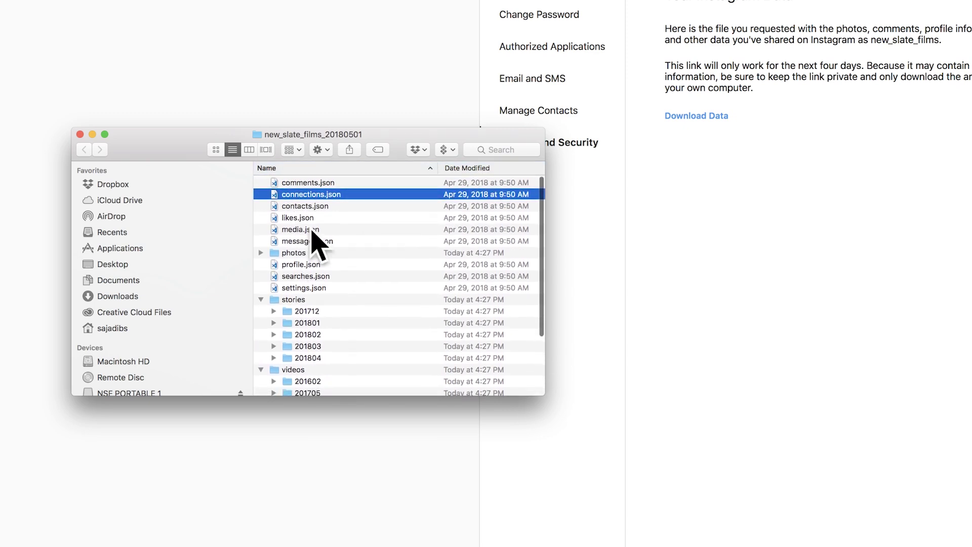